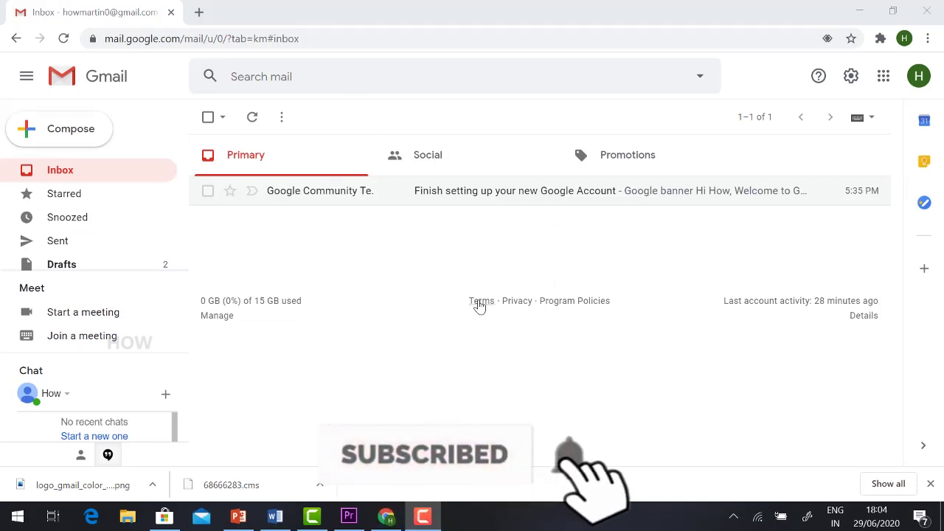
# - Open a blank new message and close it without writing anything
pyautogui.click(66, 132)
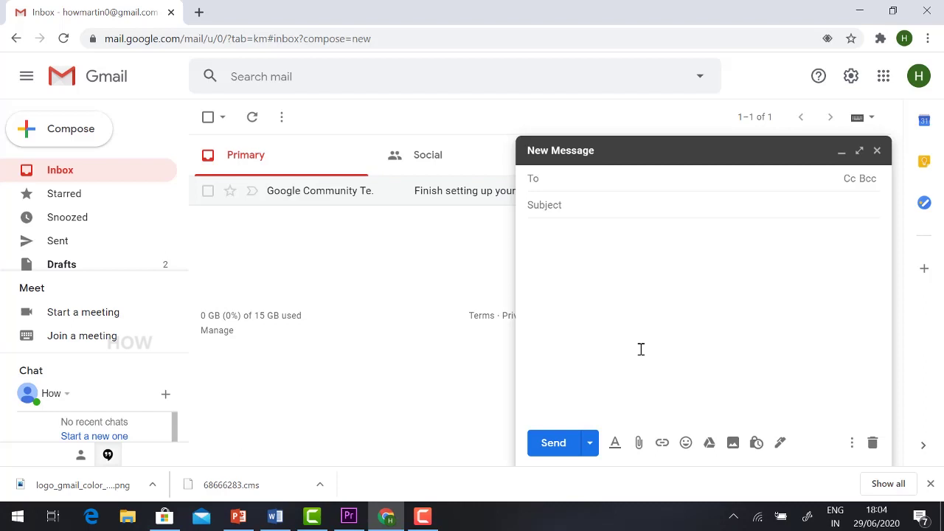
pyautogui.click(878, 150)
# - Try the Comfortable and Compact inbox densities, and return the density to Default
pyautogui.click(851, 76)
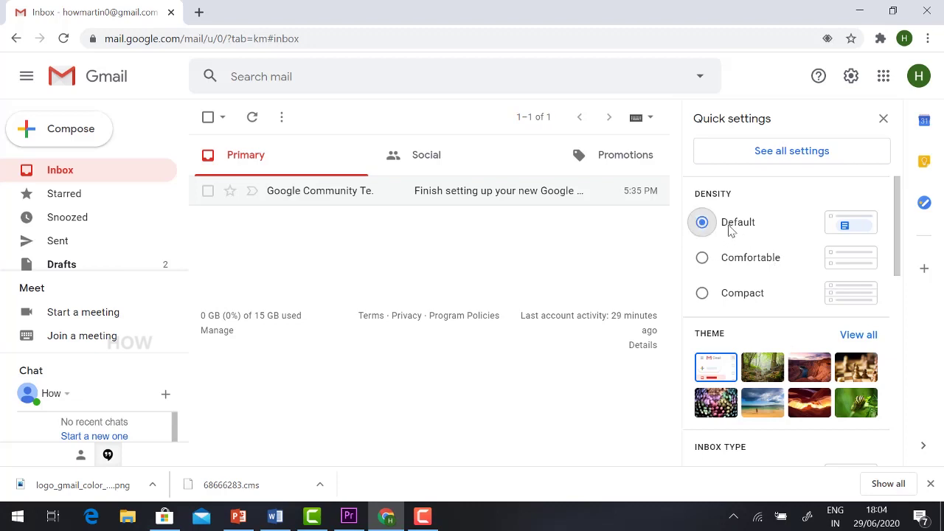
pyautogui.click(739, 265)
pyautogui.click(737, 299)
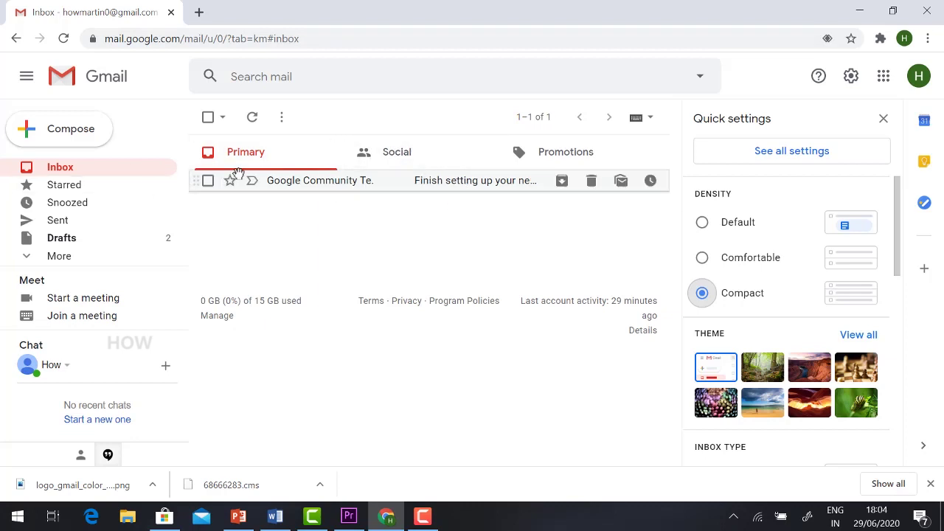
pyautogui.click(701, 222)
# - Preview the forest theme from the full theme gallery, and save Lake Tahoe as the mailbox theme
pyautogui.scroll(-1, 702, 277)
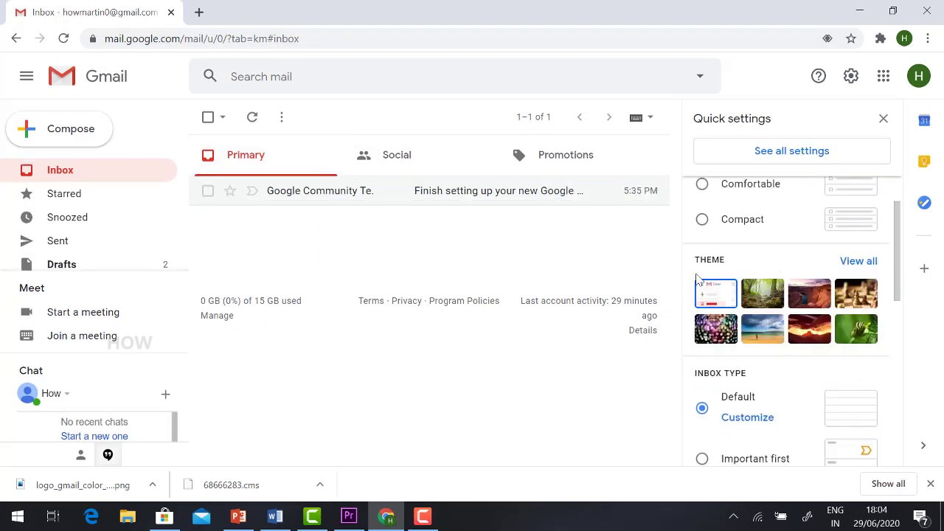
pyautogui.click(853, 264)
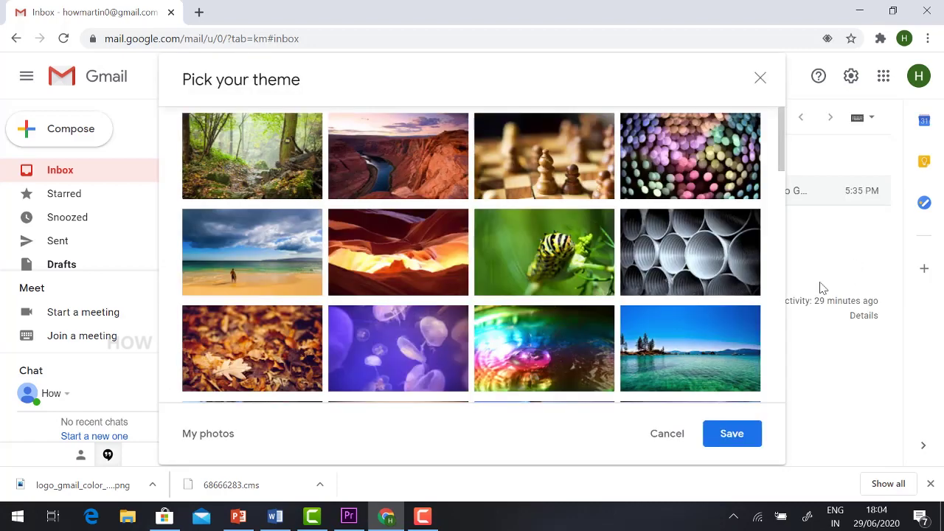
pyautogui.click(232, 163)
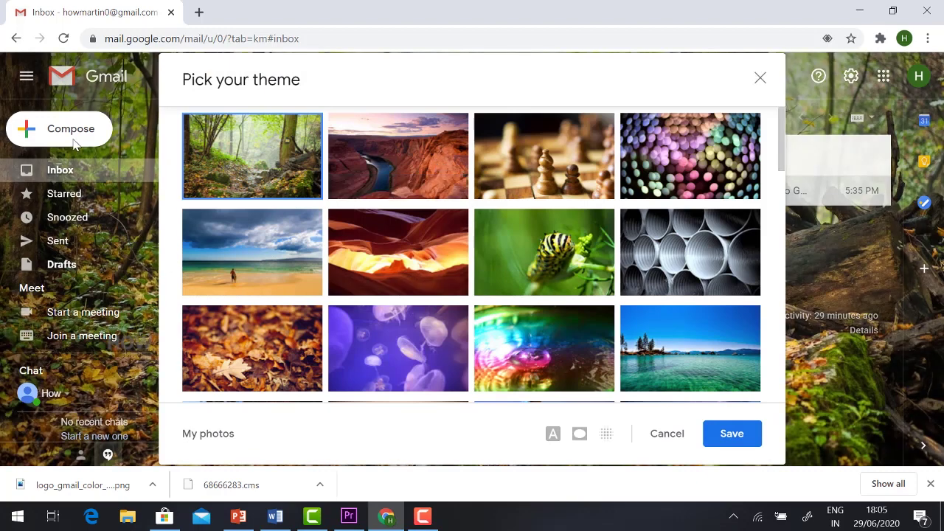
pyautogui.click(652, 347)
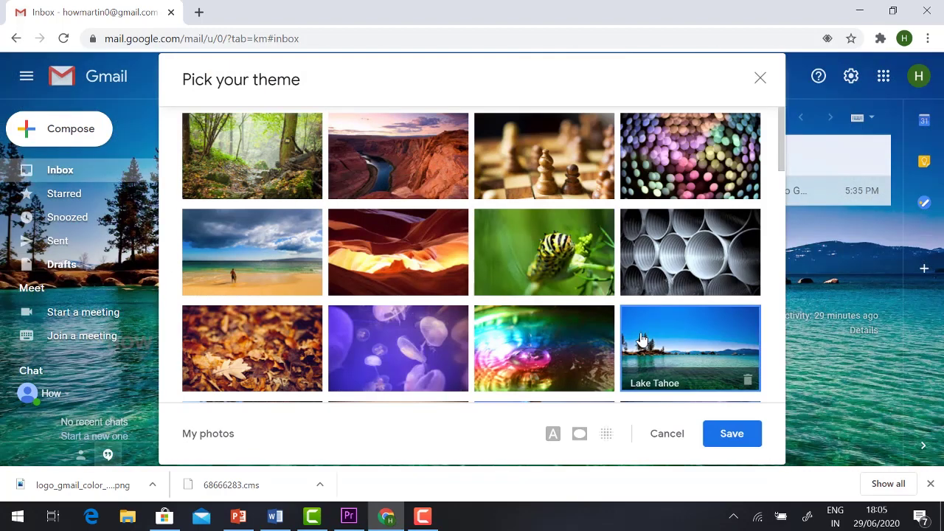
pyautogui.click(725, 434)
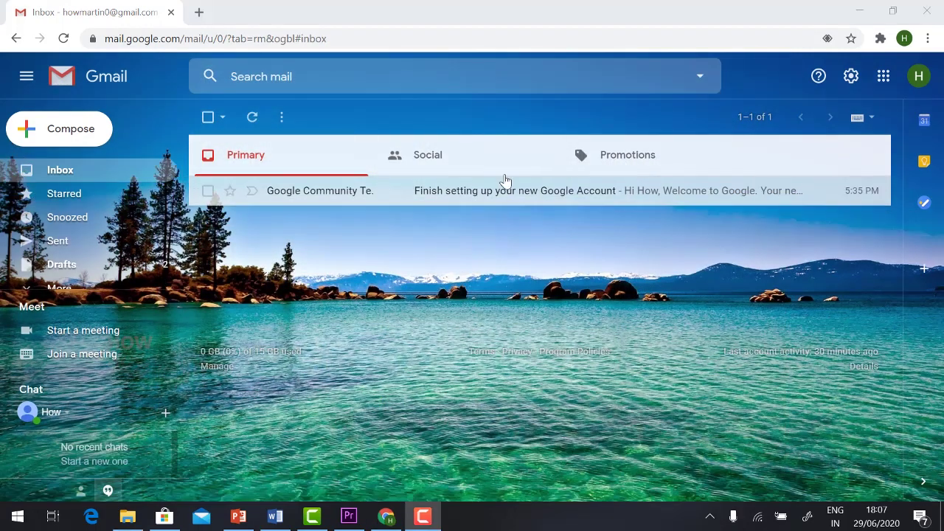
# - In the full General settings, create a signature named Signature with a "Thanks and Regards" closing, the sender's name, job title, school and contact details
pyautogui.click(851, 76)
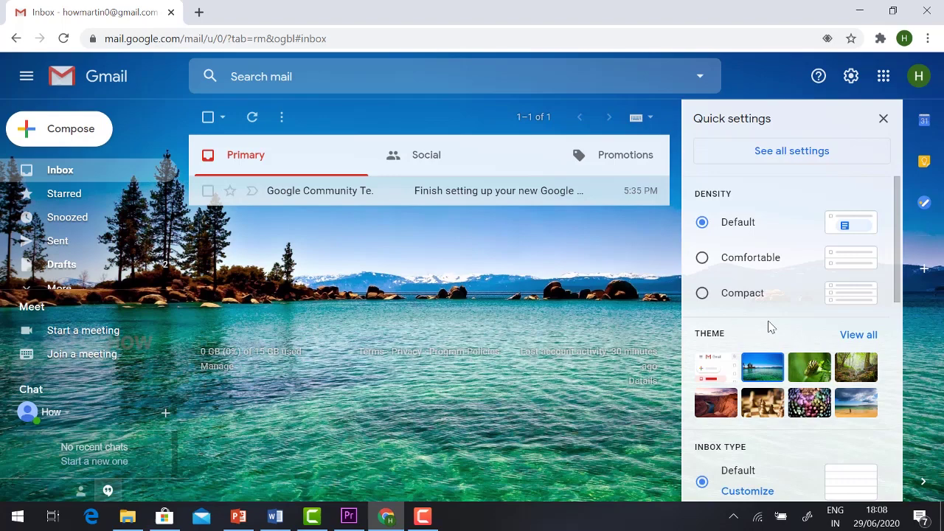
pyautogui.click(799, 161)
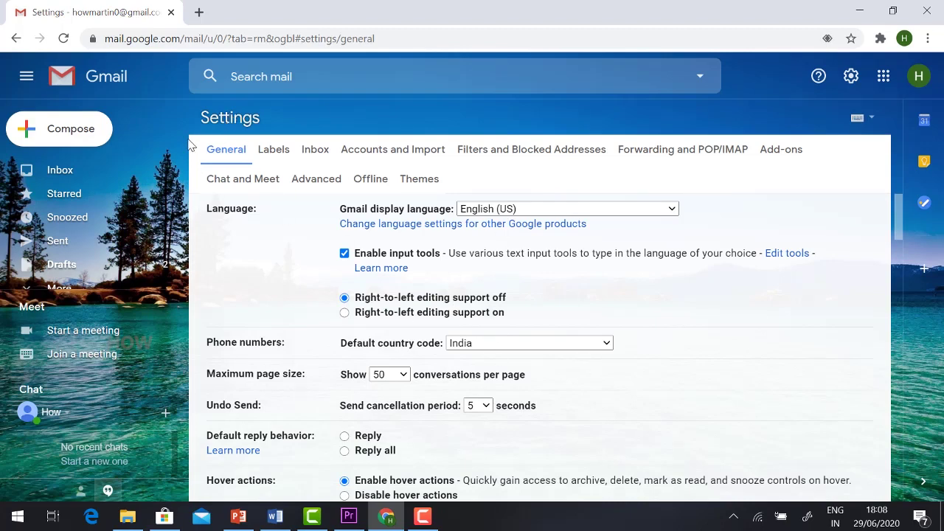
pyautogui.scroll(-7, 249, 214)
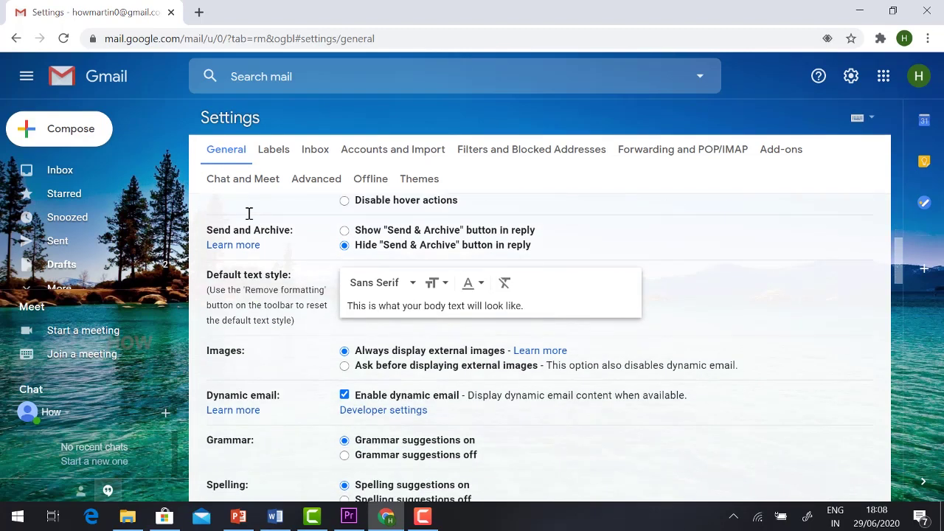
pyautogui.scroll(-10, 249, 213)
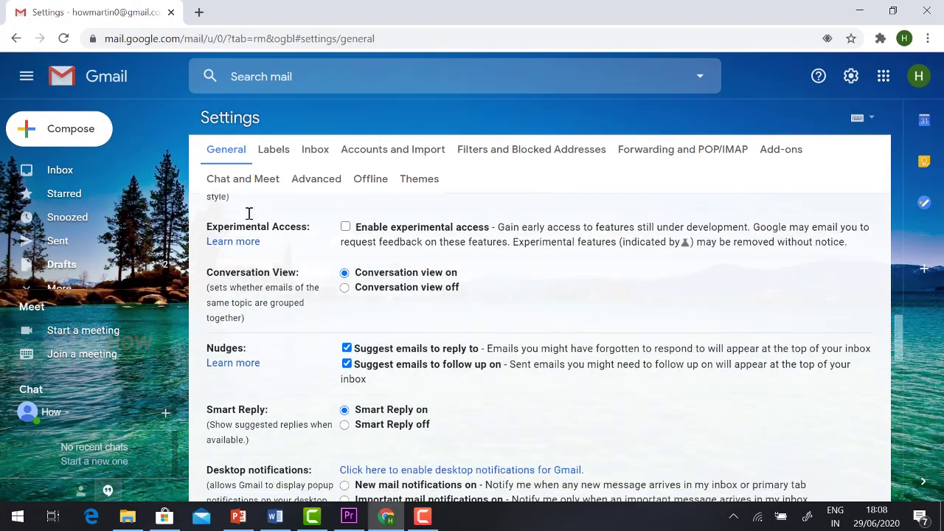
pyautogui.scroll(-5, 249, 213)
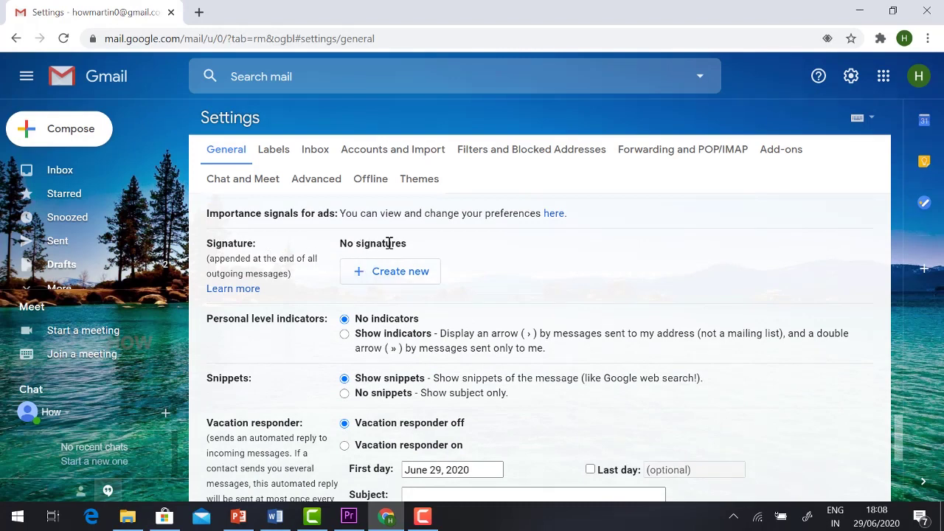
pyautogui.click(418, 281)
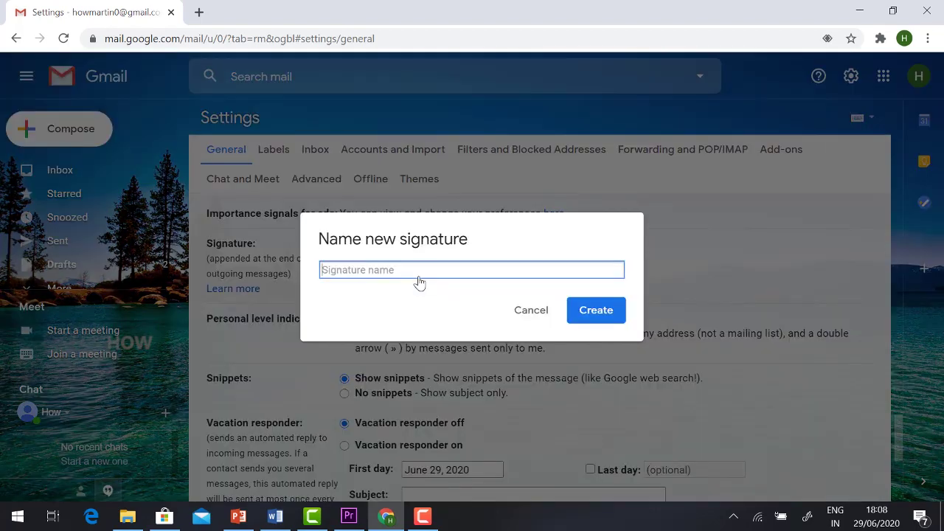
pyautogui.click(597, 310)
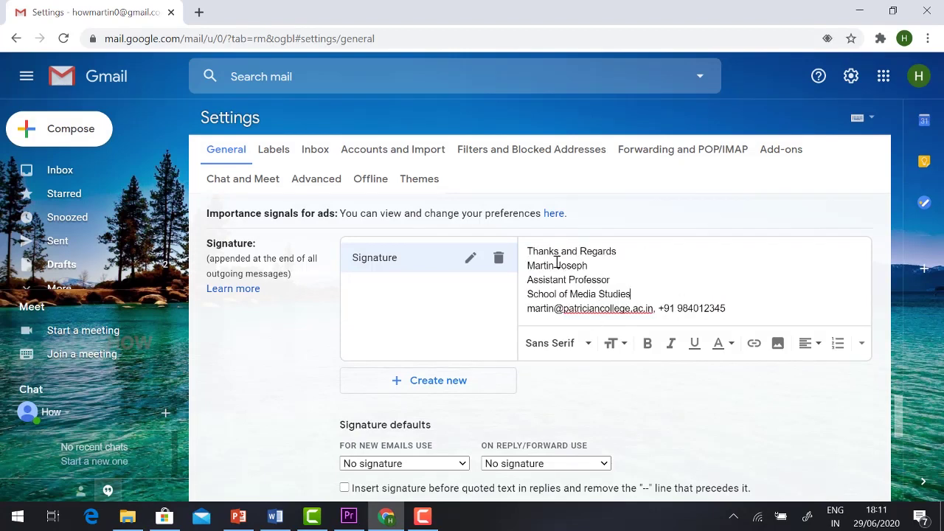
# - Try Large text size and bold on the signature's "Thanks and Regards" line, and revert both
pyautogui.click(575, 343)
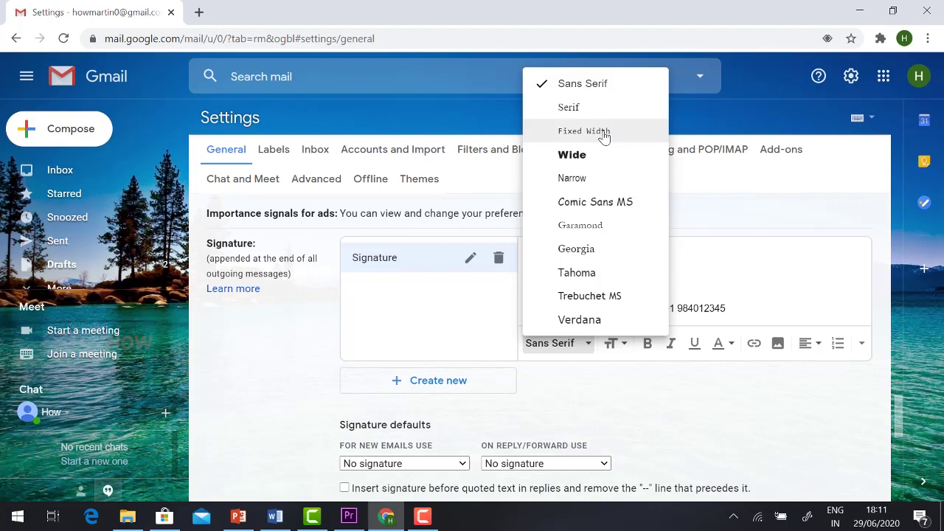
pyautogui.click(582, 359)
pyautogui.click(617, 344)
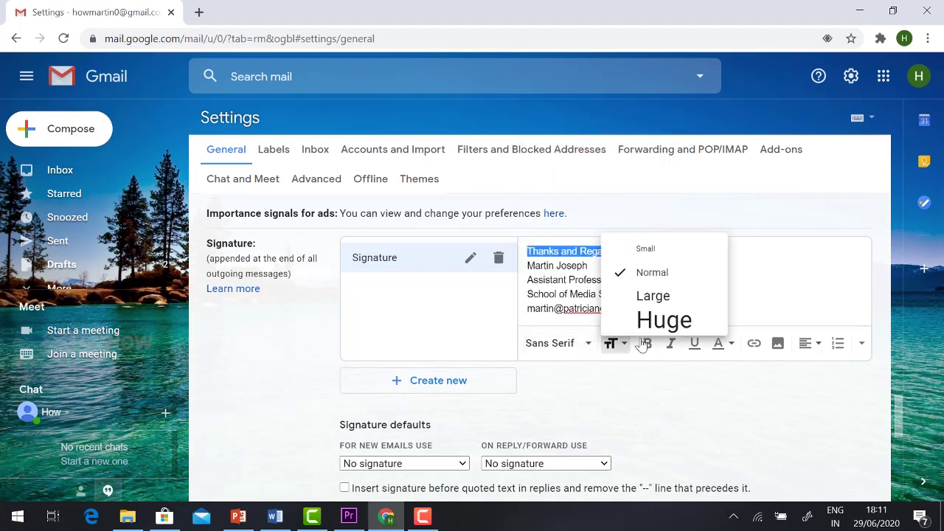
pyautogui.click(622, 342)
pyautogui.click(622, 343)
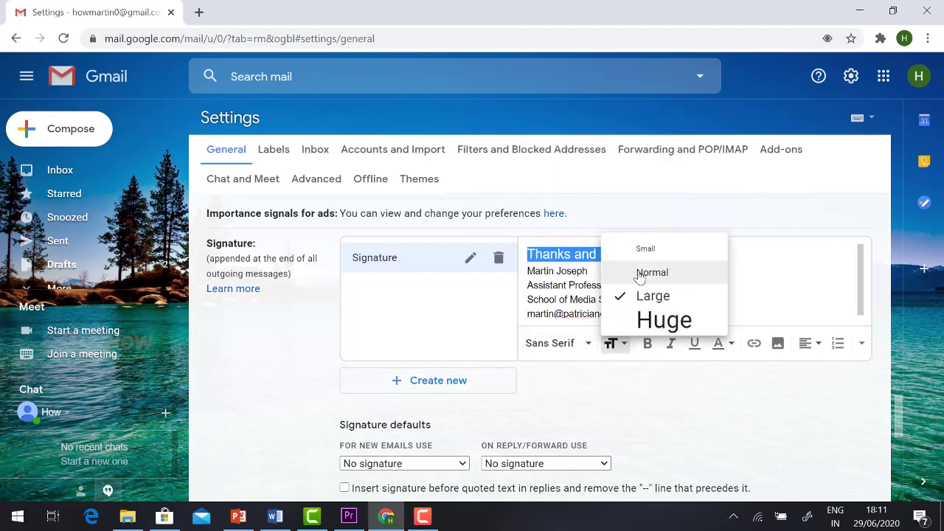
pyautogui.click(640, 273)
pyautogui.click(647, 344)
pyautogui.click(647, 344)
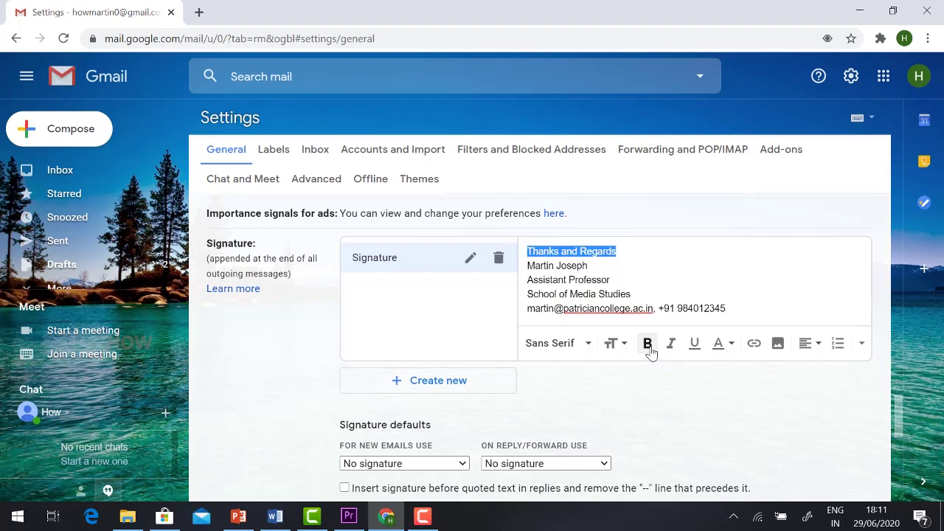
# - Make the signature's "Thanks and Regards" line italic and blue
pyautogui.click(671, 344)
pyautogui.click(723, 344)
pyautogui.click(695, 237)
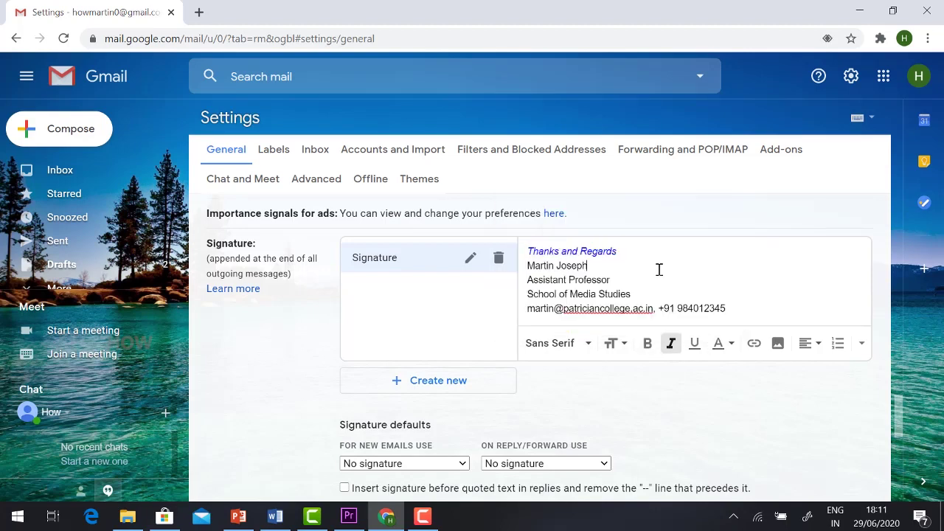
# - Add a new line below the signature's contact details and upload the portrait photo from the Signature folder there
pyautogui.hotkey('ctrl', 'End')
pyautogui.press('Return')
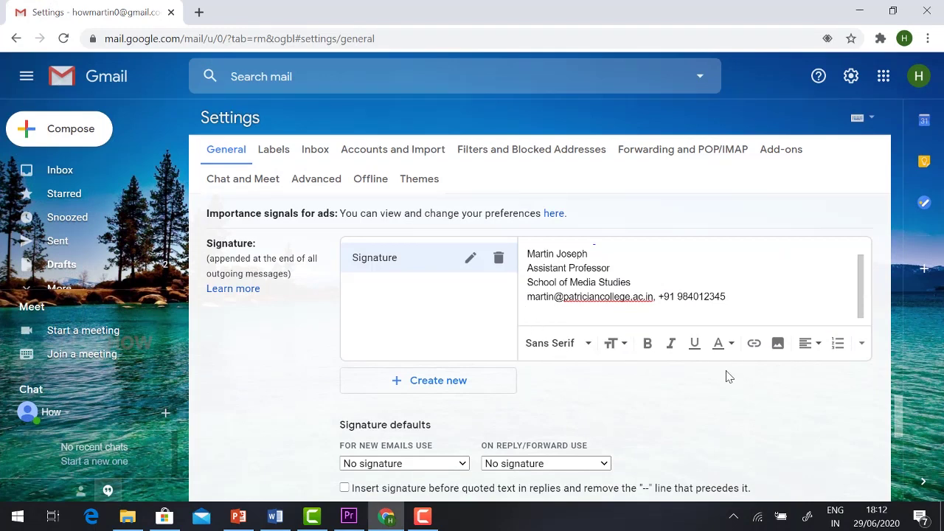
pyautogui.click(778, 344)
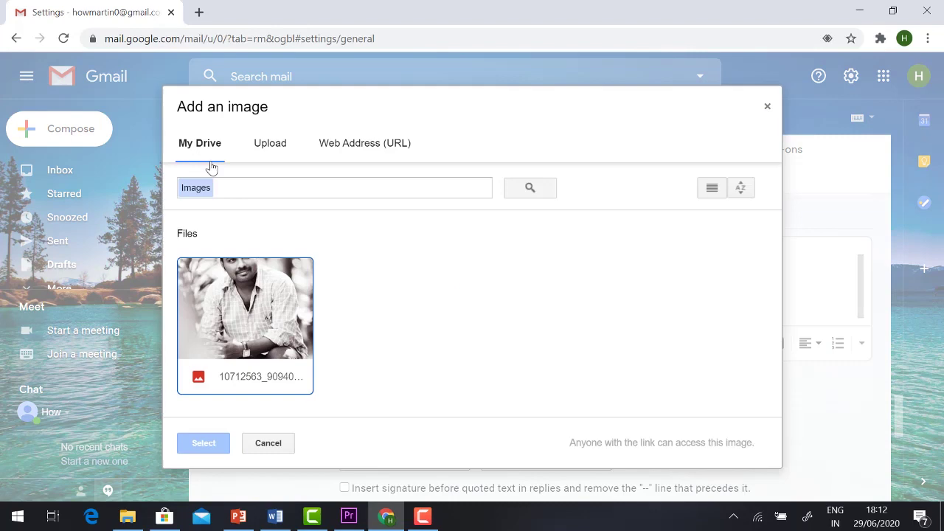
pyautogui.click(272, 154)
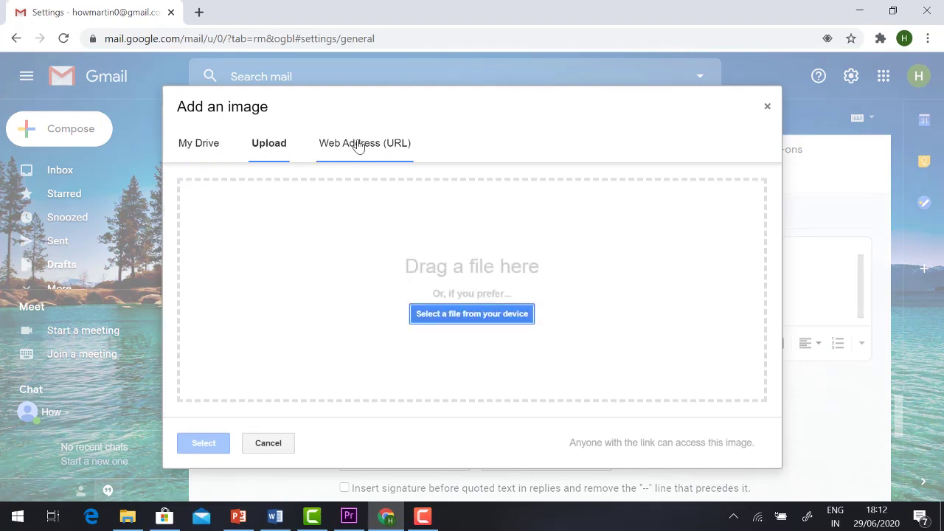
pyautogui.click(211, 147)
pyautogui.click(270, 154)
pyautogui.click(126, 520)
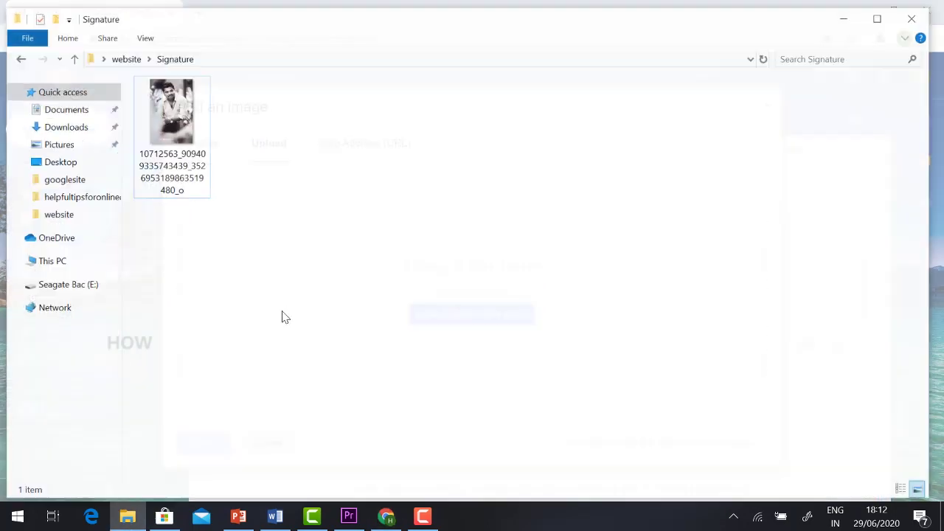
pyautogui.moveTo(172, 110)
pyautogui.mouseDown()
pyautogui.moveTo(316, 337)
pyautogui.moveTo(356, 506)
pyautogui.moveTo(383, 509)
pyautogui.moveTo(396, 346)
pyautogui.moveTo(386, 291)
pyautogui.mouseUp()
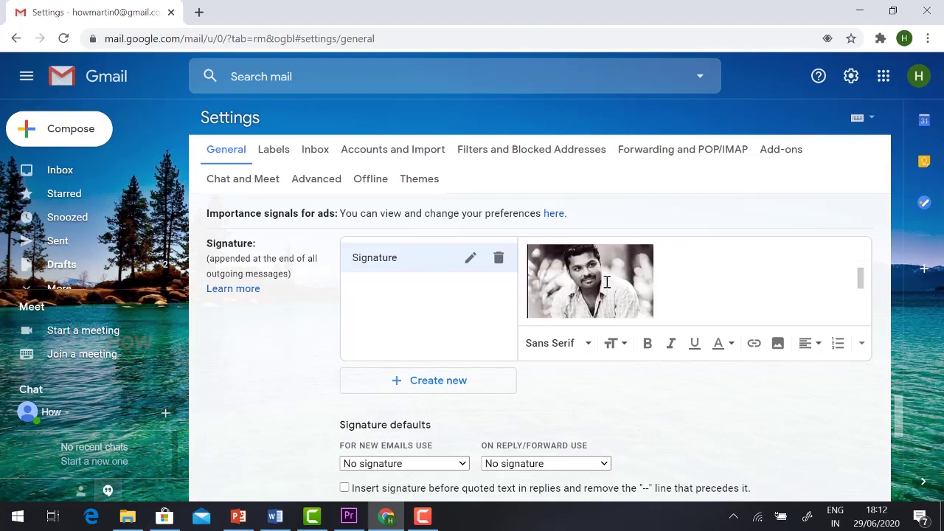
# - Set the signature picture's size to Small and check the whole signature
pyautogui.click(607, 282)
pyautogui.click(544, 342)
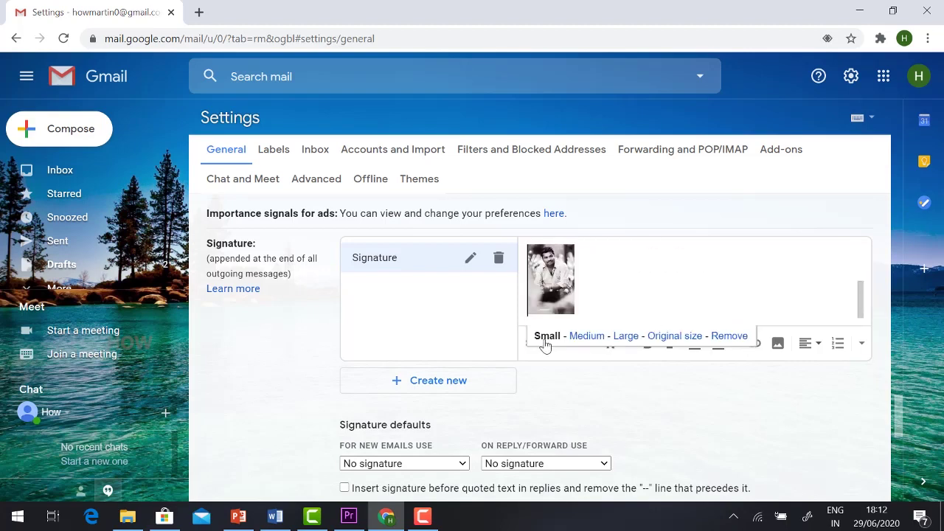
pyautogui.scroll(2, 625, 276)
pyautogui.scroll(-2, 626, 280)
pyautogui.scroll(2, 657, 278)
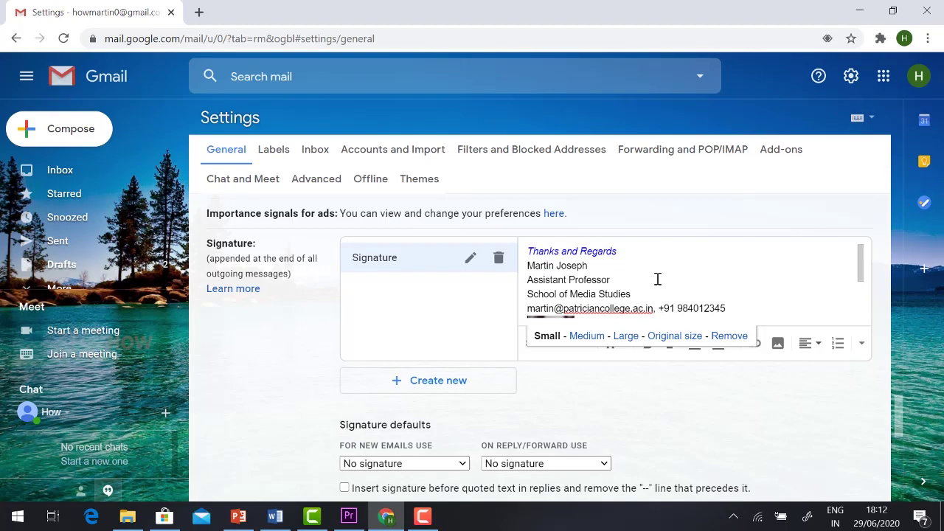
pyautogui.scroll(-2, 657, 279)
pyautogui.scroll(1, 634, 336)
pyautogui.scroll(2, 632, 337)
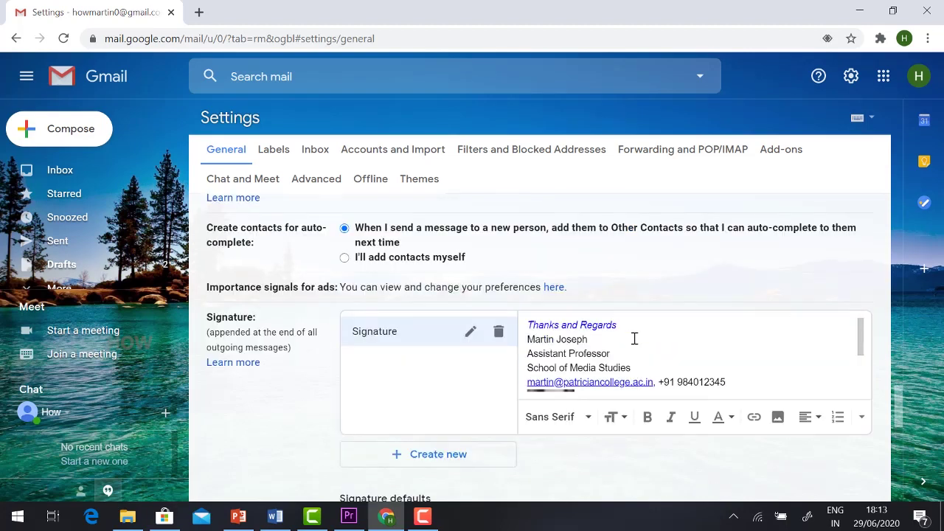
# - Set Signature as the default for both new emails and replies/forwards, and save the settings changes
pyautogui.scroll(-2, 632, 337)
pyautogui.scroll(2, 572, 354)
pyautogui.scroll(-2, 707, 360)
pyautogui.scroll(-2, 651, 407)
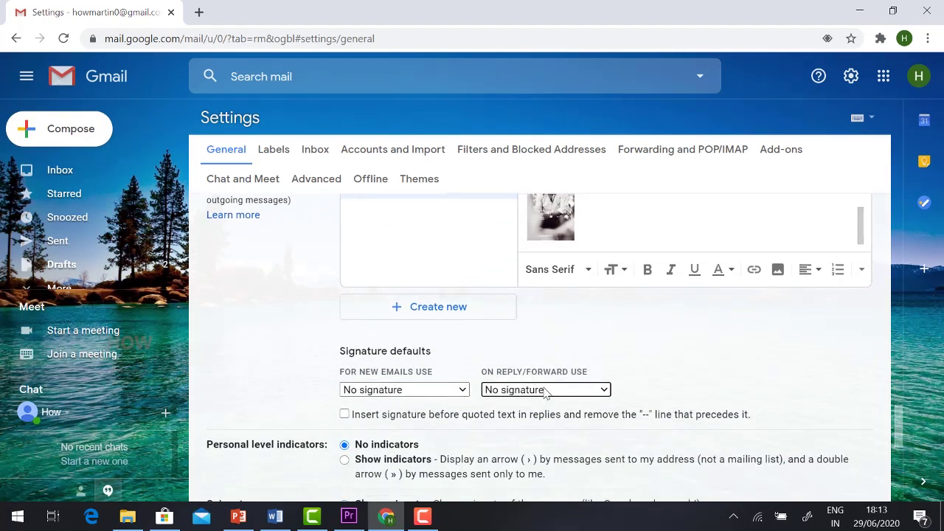
pyautogui.click(459, 390)
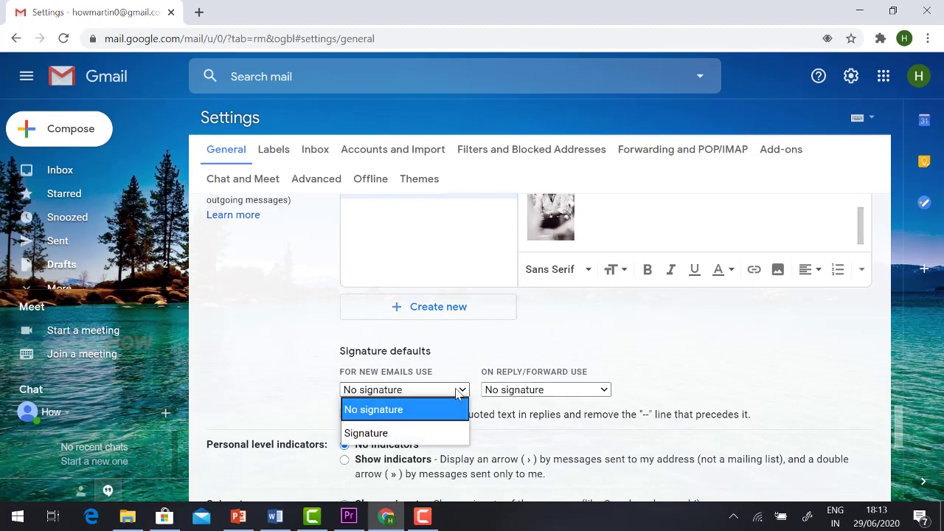
pyautogui.click(378, 435)
pyautogui.click(546, 391)
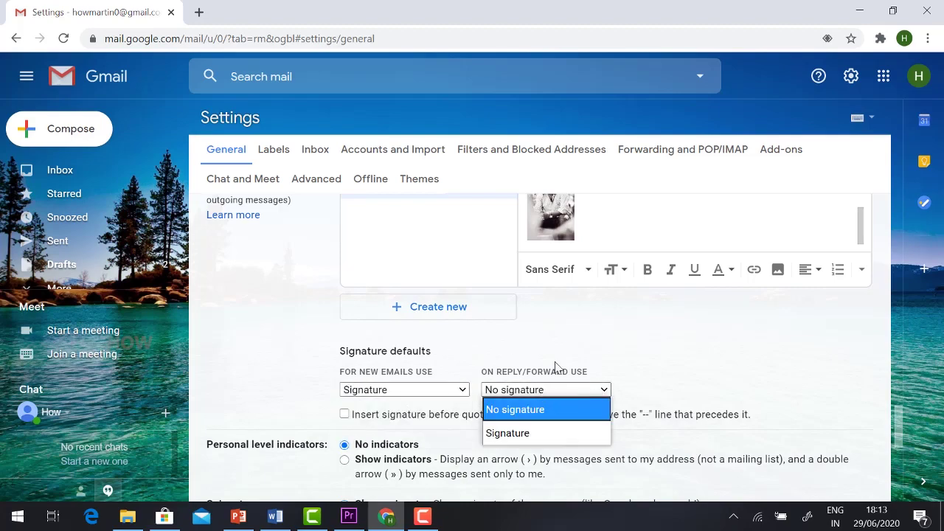
pyautogui.click(514, 435)
pyautogui.scroll(-6, 700, 354)
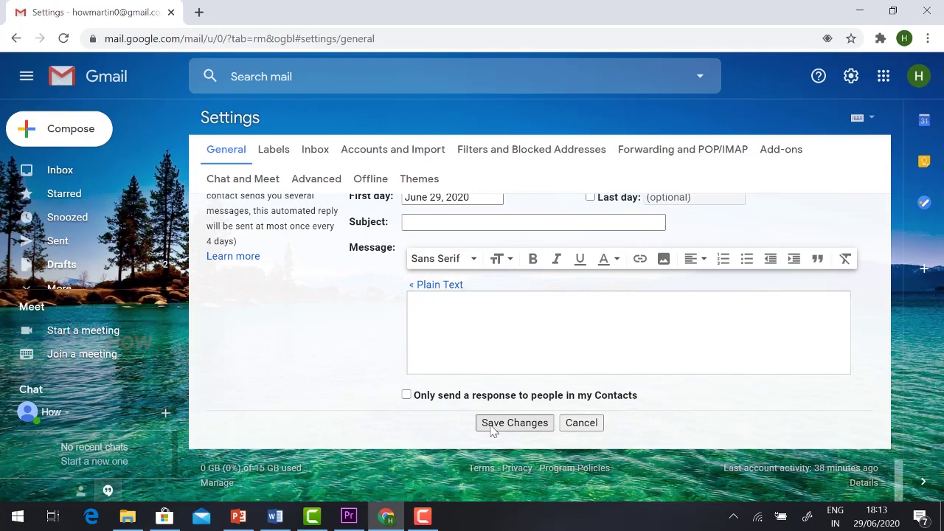
pyautogui.click(514, 424)
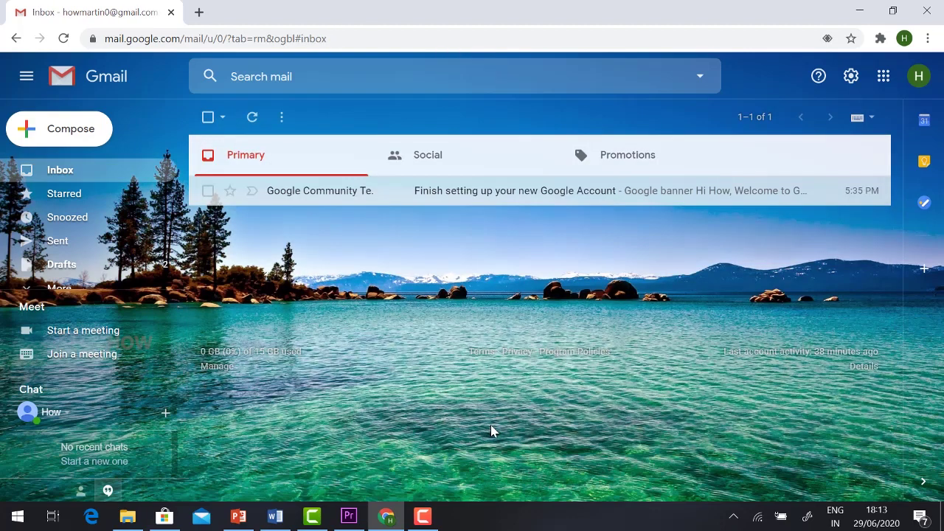
# - Open a new message to check the signature, and close the quick settings
pyautogui.click(78, 133)
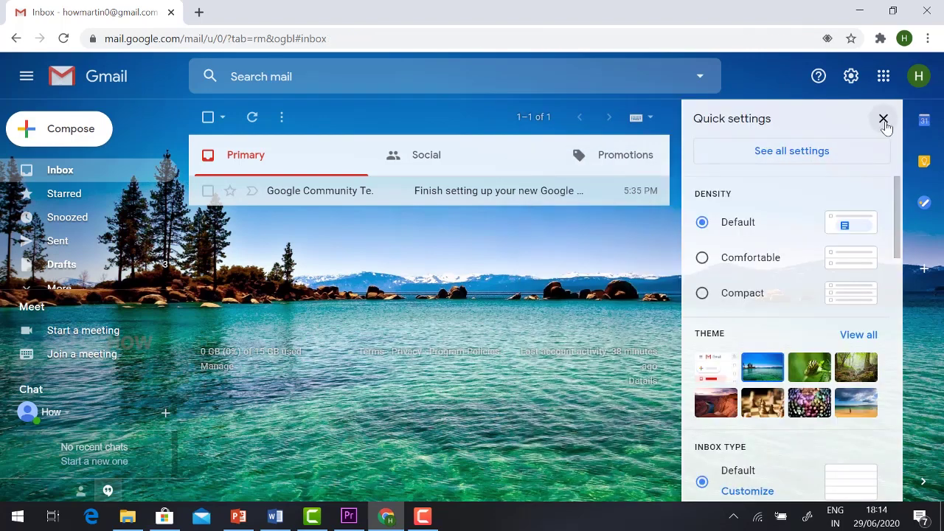
pyautogui.click(884, 120)
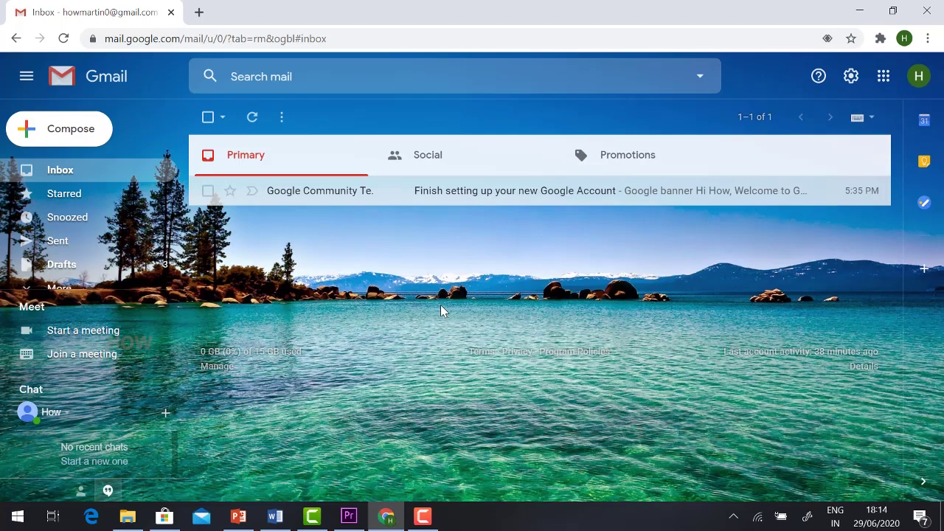